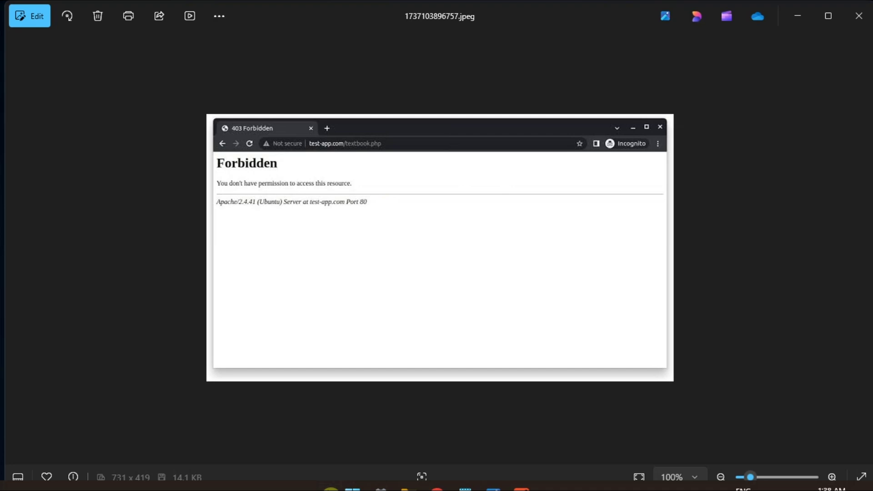
Open and close Chrome from the taskbar, then bring up the Start menu's restart options
mouse_move(352, 486)
click(352, 478)
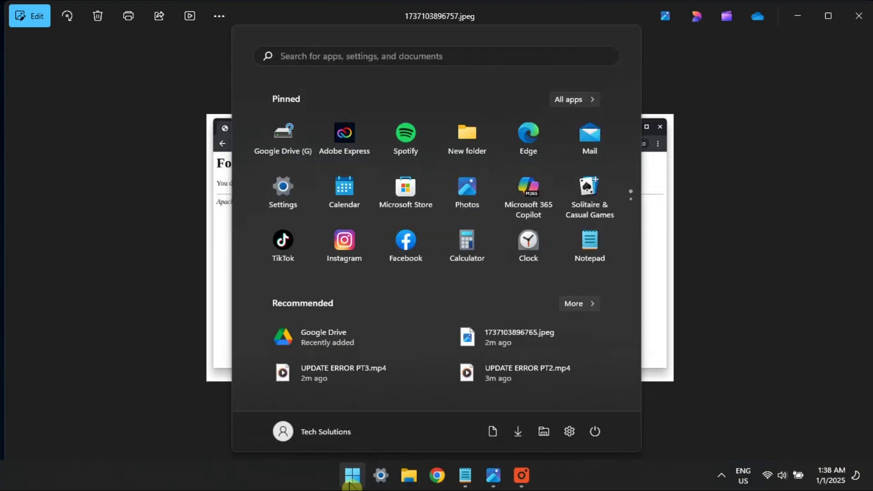
text(MOZ)
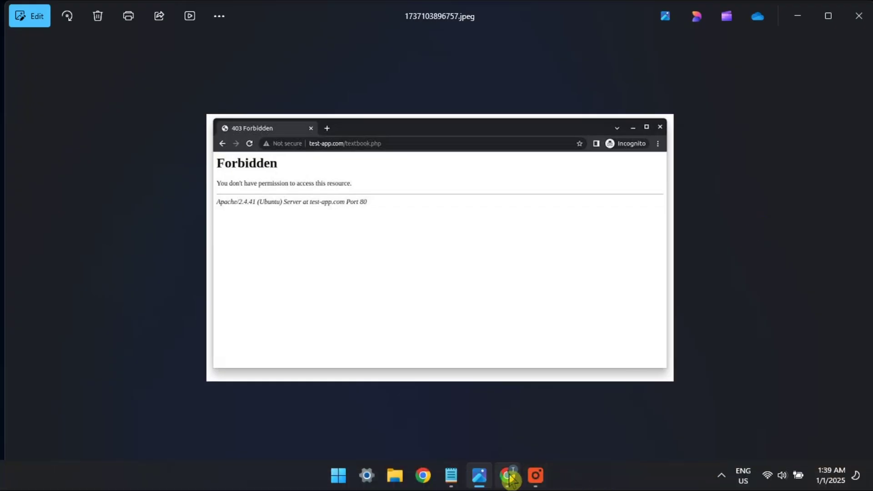
click(508, 476)
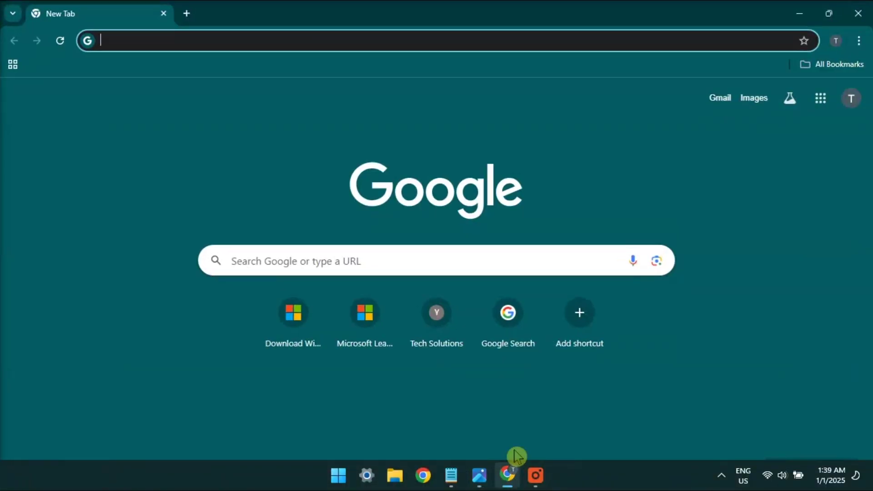
click(858, 13)
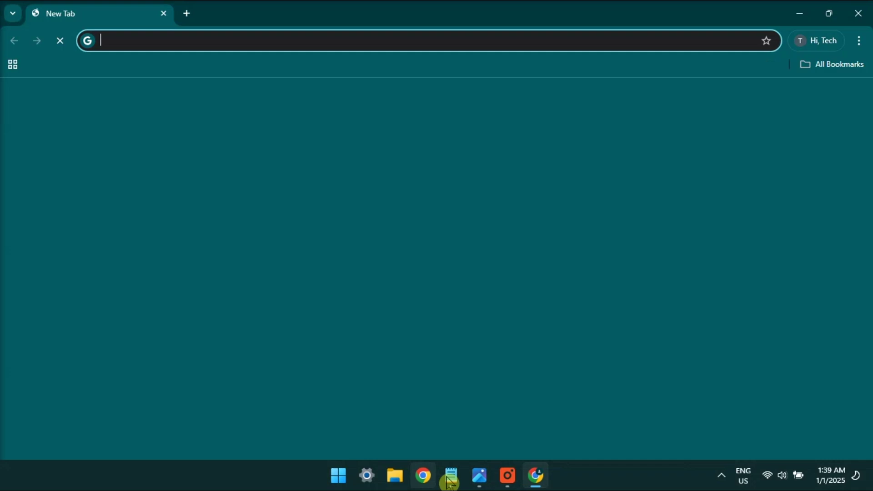
click(339, 476)
click(596, 433)
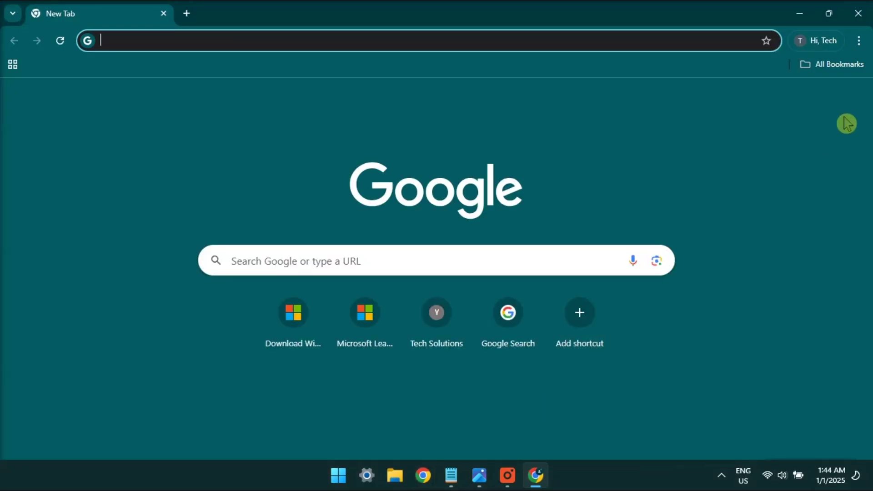
Go from Chrome's main menu to Settings > Privacy and security
click(859, 40)
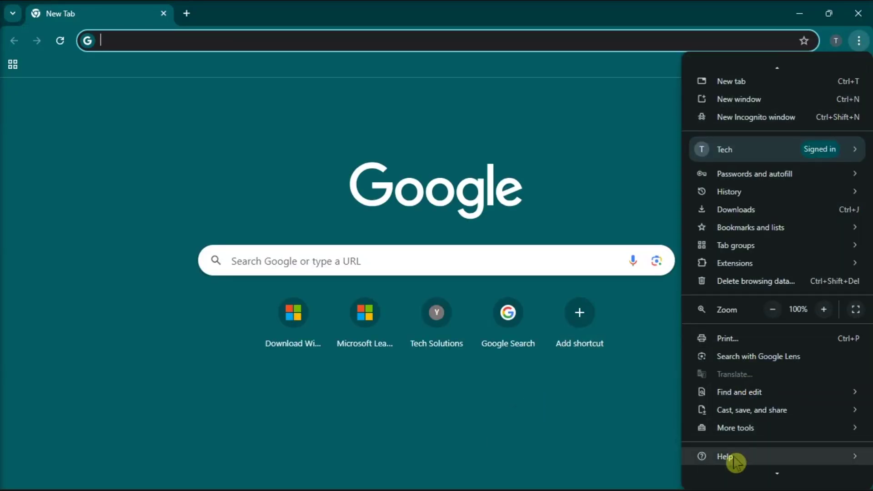
click(730, 456)
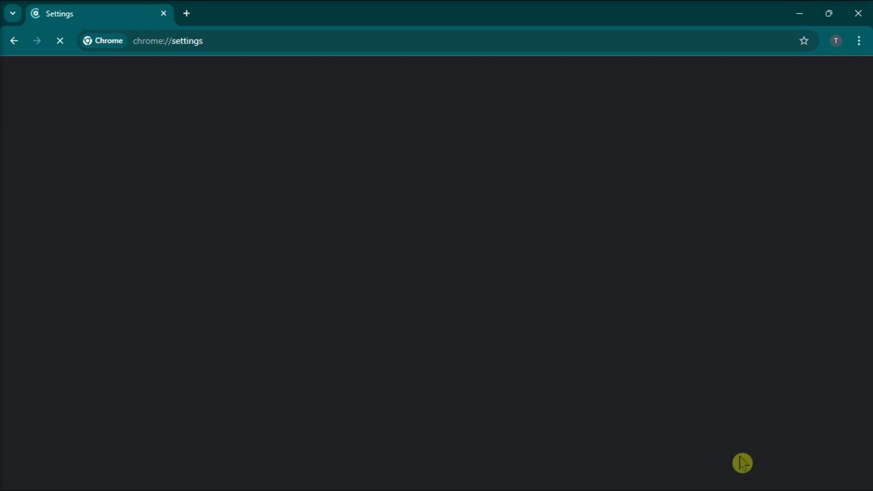
click(74, 168)
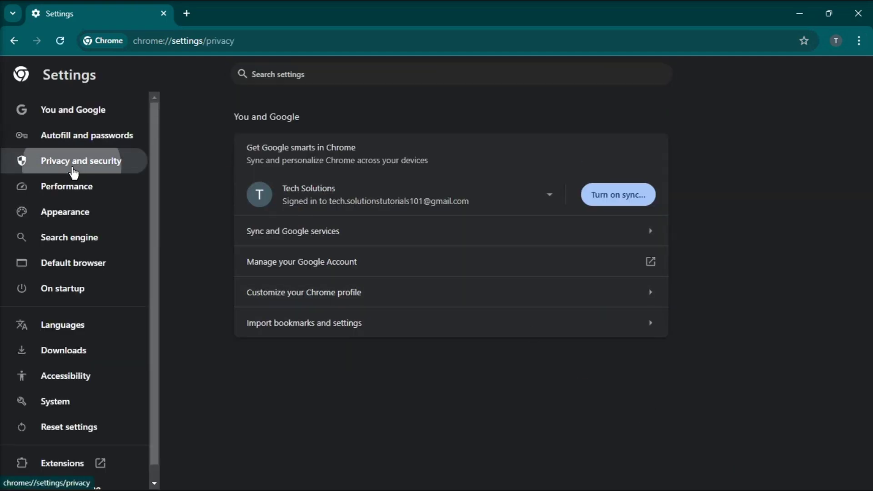
scroll(762, 285, down, 2)
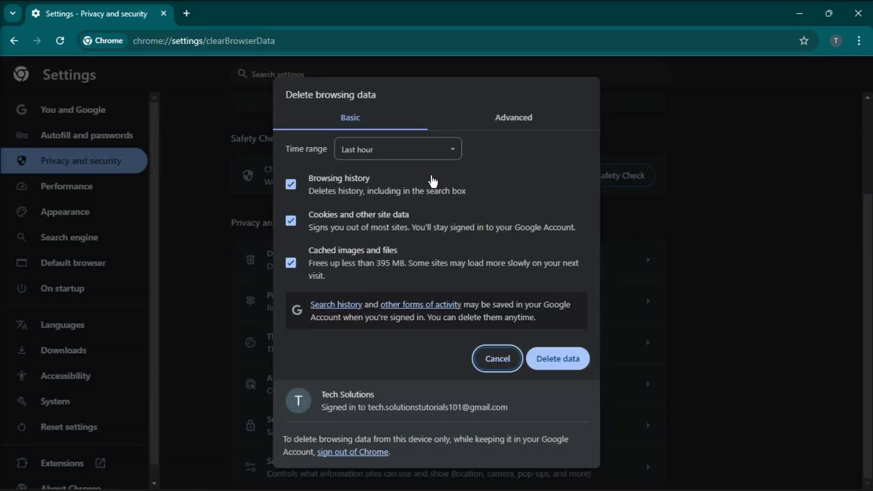
Open Delete browsing data and keep the time range at Last hour
click(431, 151)
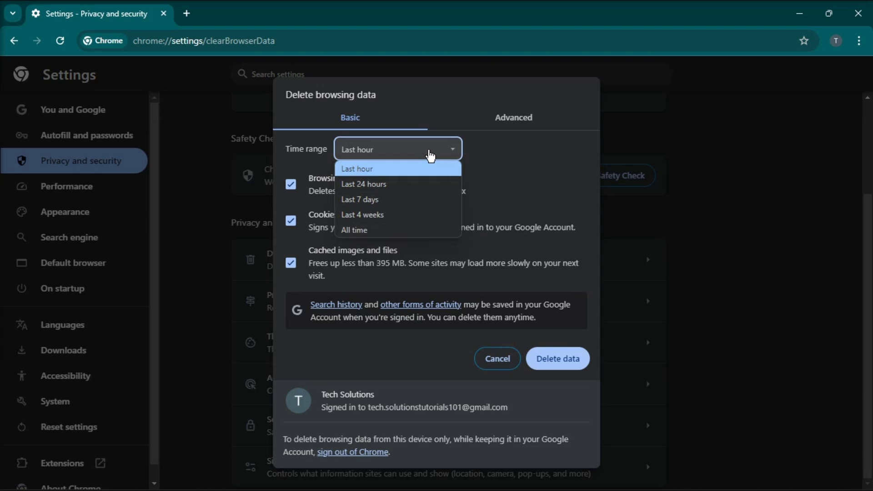
click(431, 156)
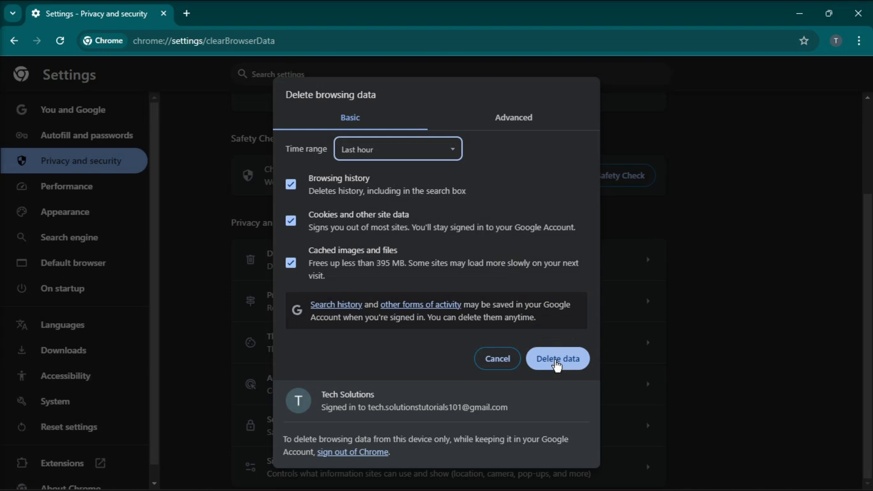
Go to Reset settings and start restoring Chrome's settings to their original defaults
click(543, 361)
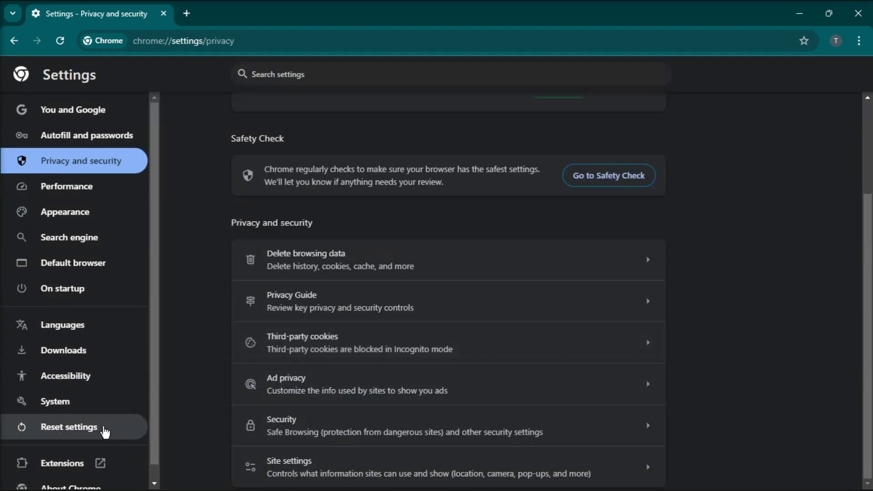
click(103, 431)
click(368, 153)
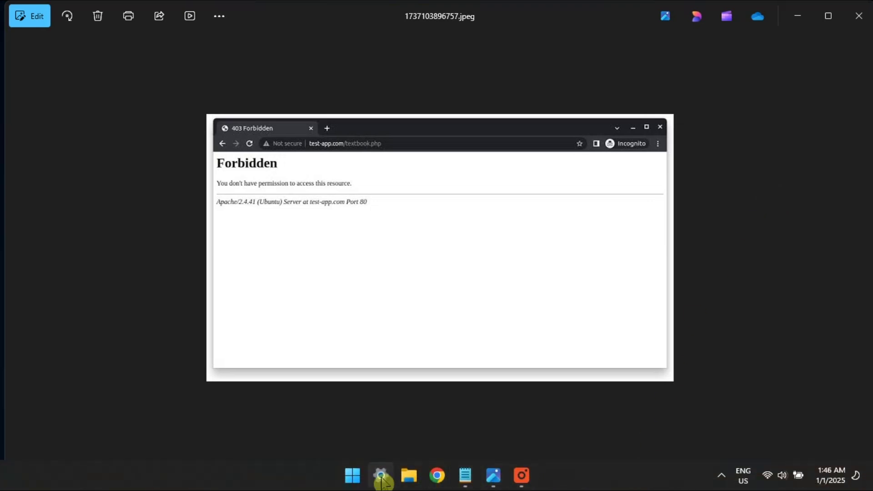
Review Windows Settings' Network & internet > VPN page for connections, then close Settings
click(381, 476)
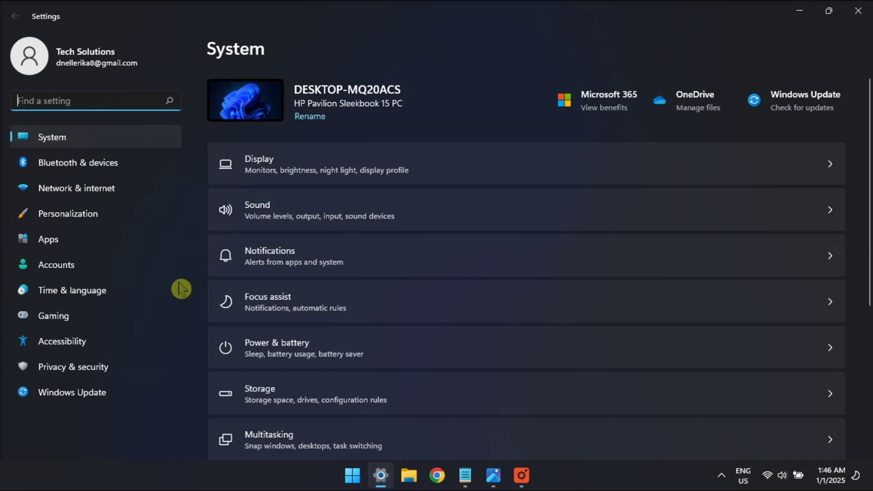
click(122, 197)
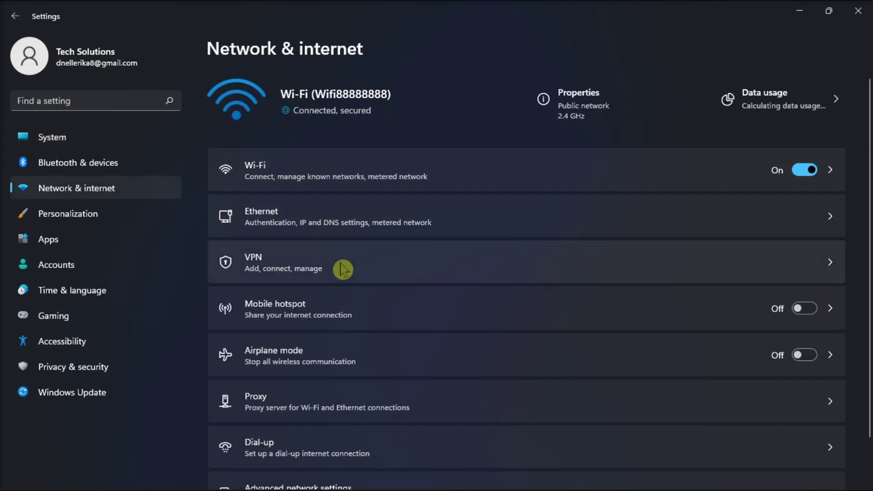
click(347, 279)
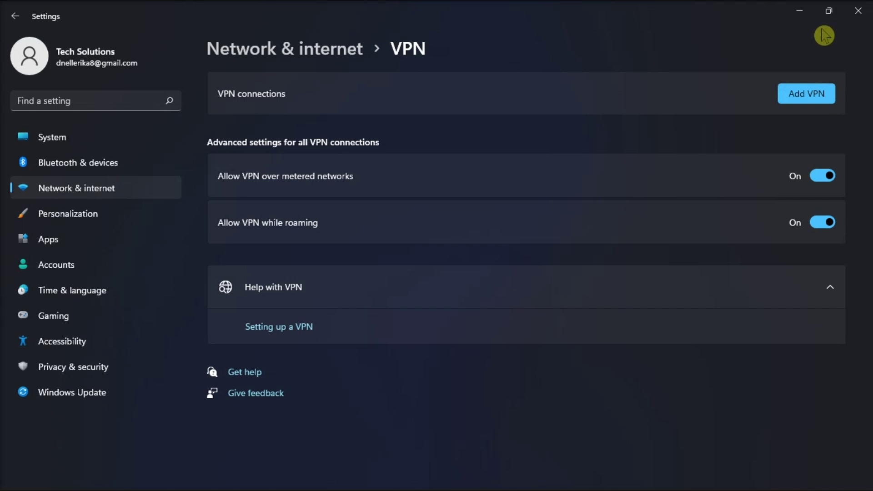
click(800, 11)
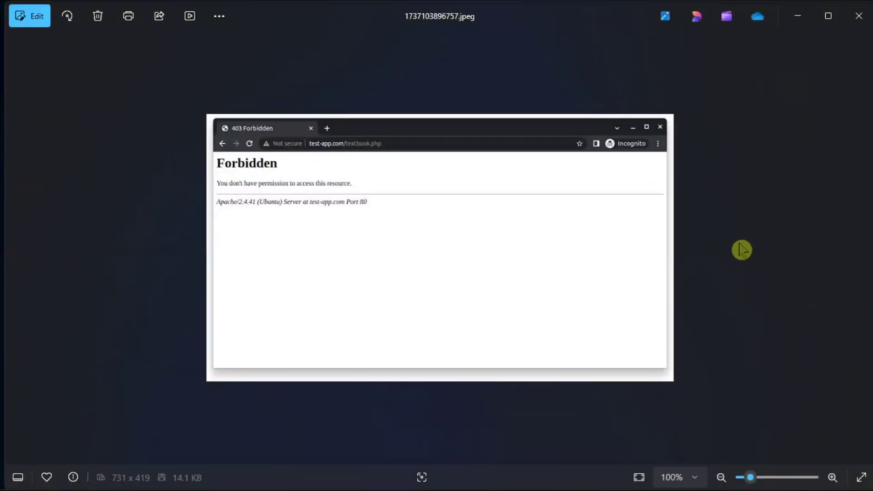